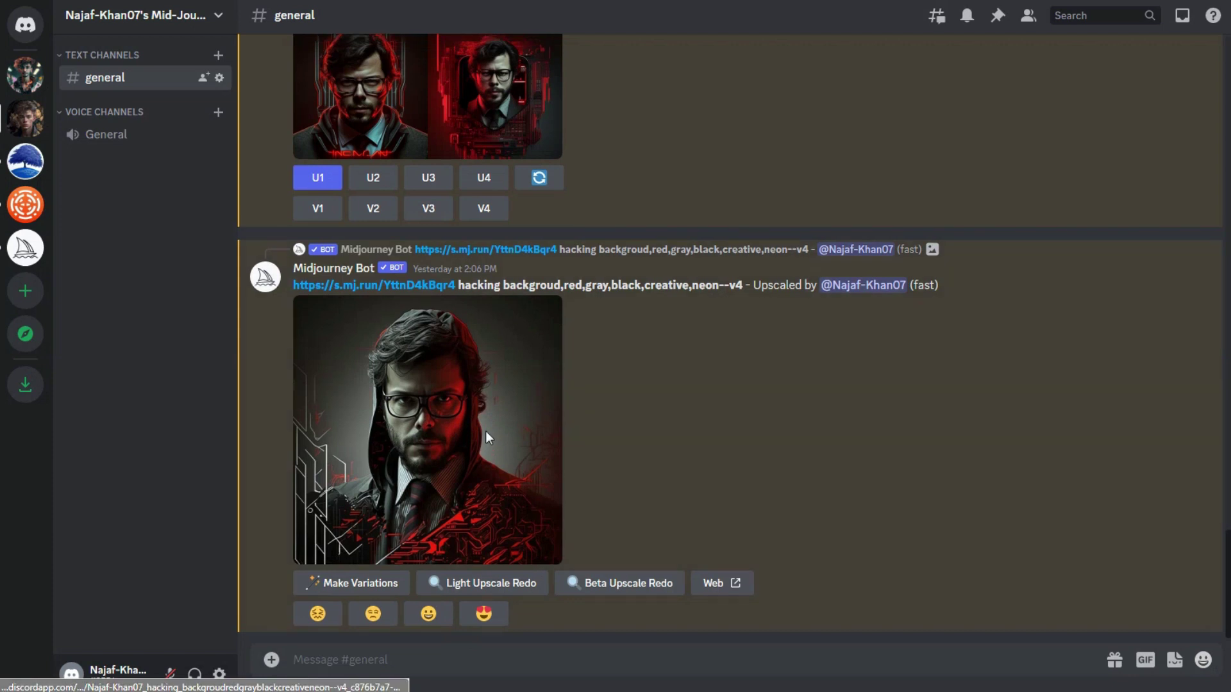
- Post the E2K8BVYVUAExUiE.jpg portrait from the D: drive to the general channel
scroll(486, 431, "up", 2)
scroll(485, 432, "down", 5)
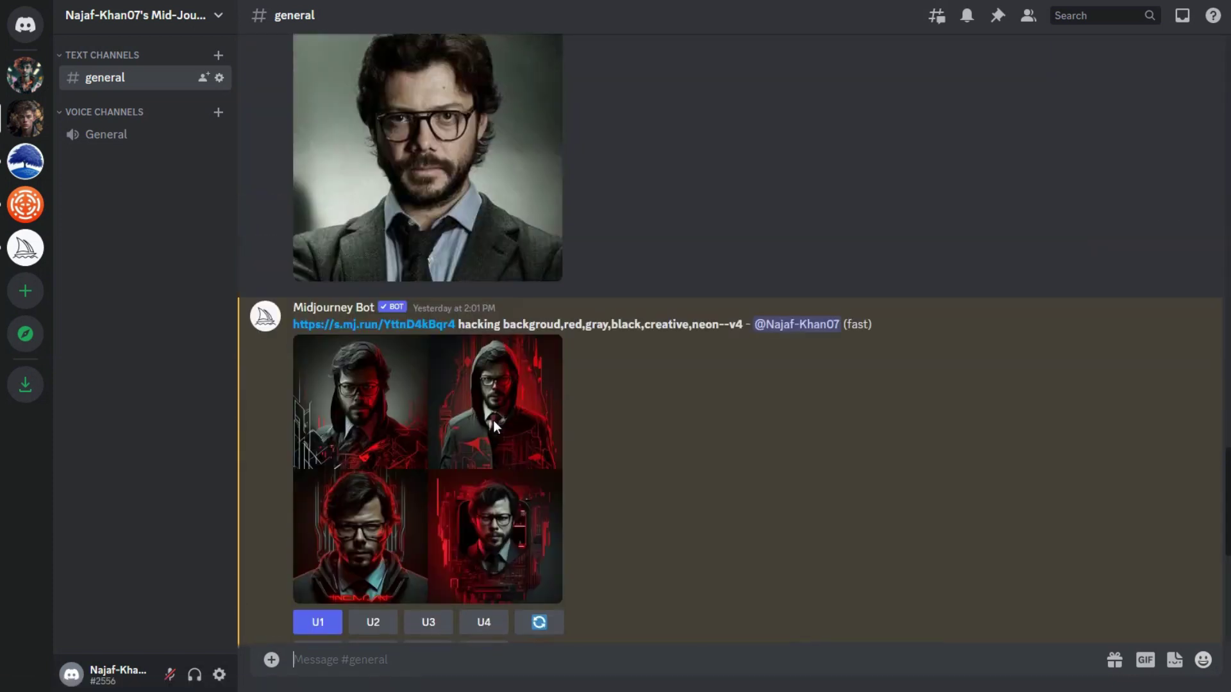
scroll(494, 421, "up", 5)
scroll(493, 421, "down", 2)
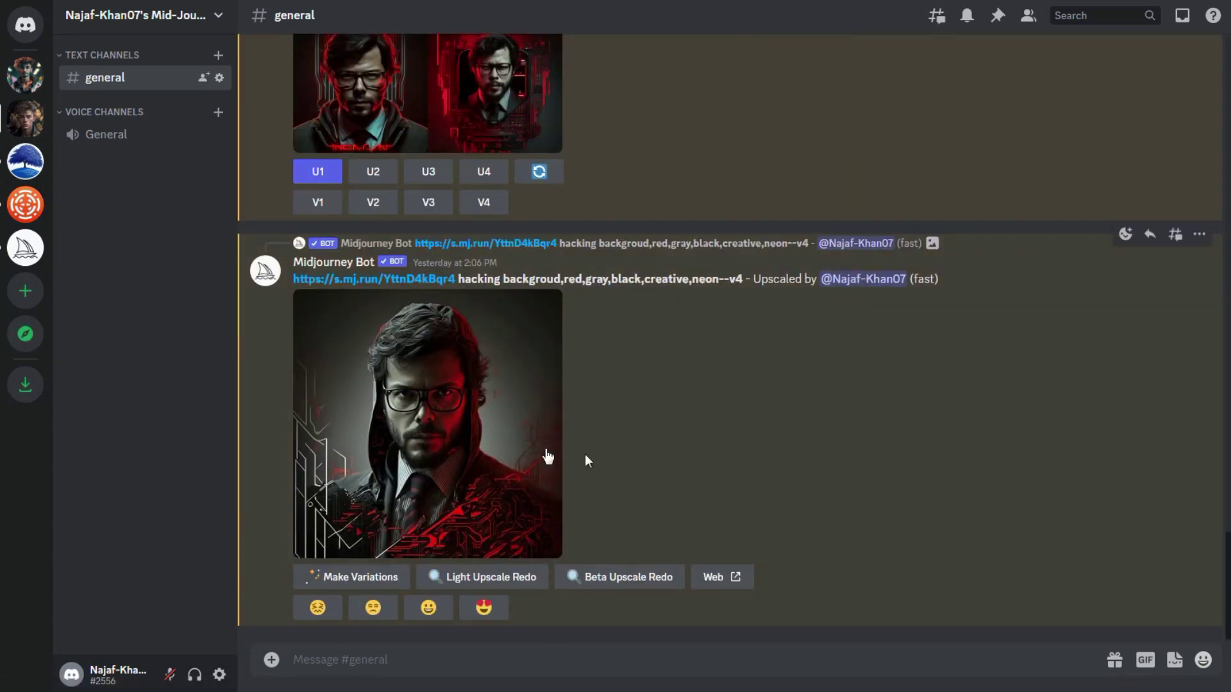
left_click(273, 660)
left_click(275, 559)
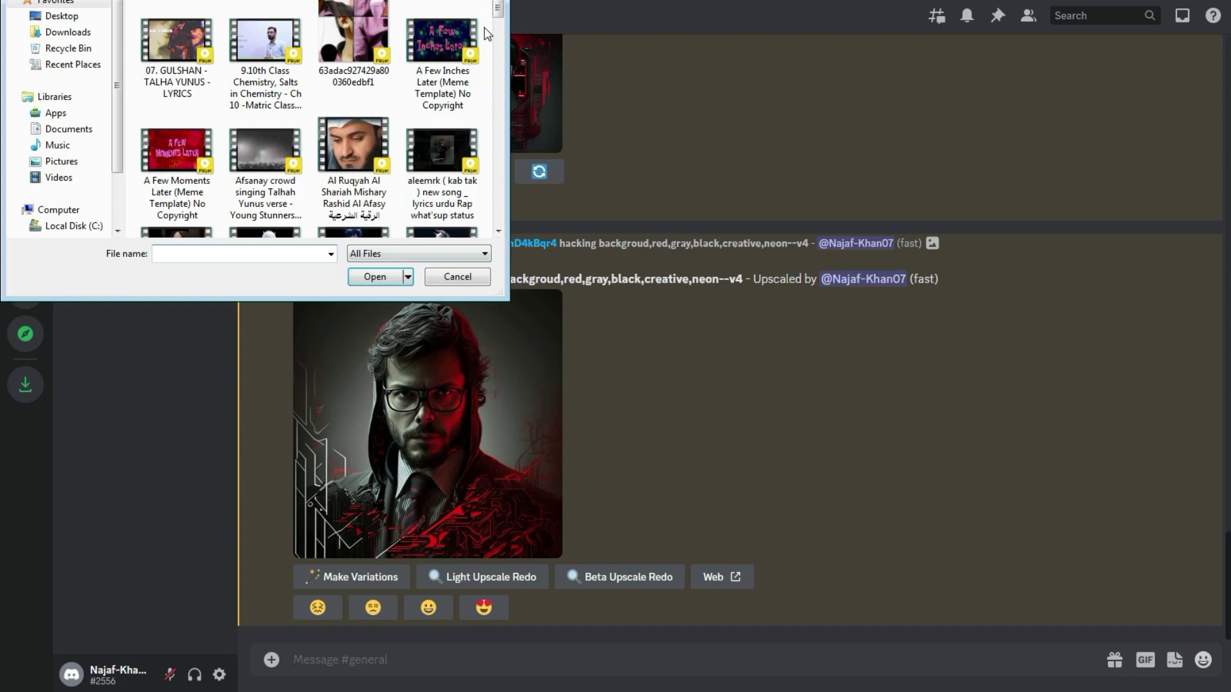
left_click(104, 127)
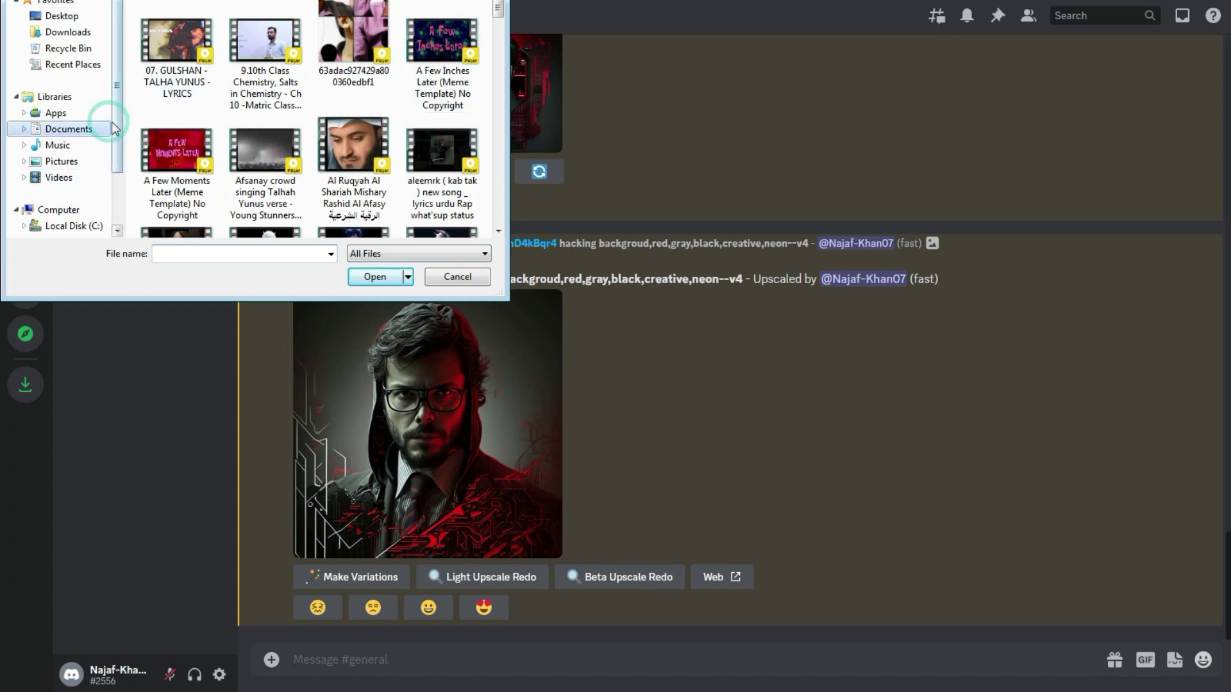
left_click(107, 170)
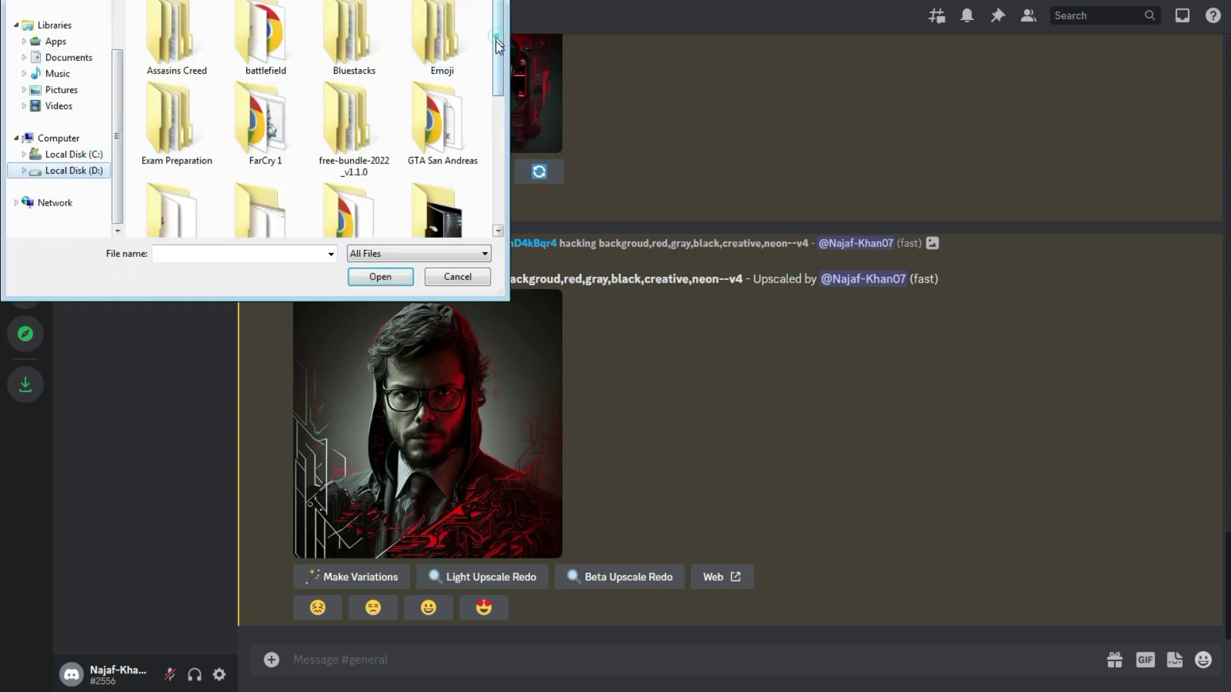
left_click_drag(498, 45, 499, 154)
double_click(160, 114)
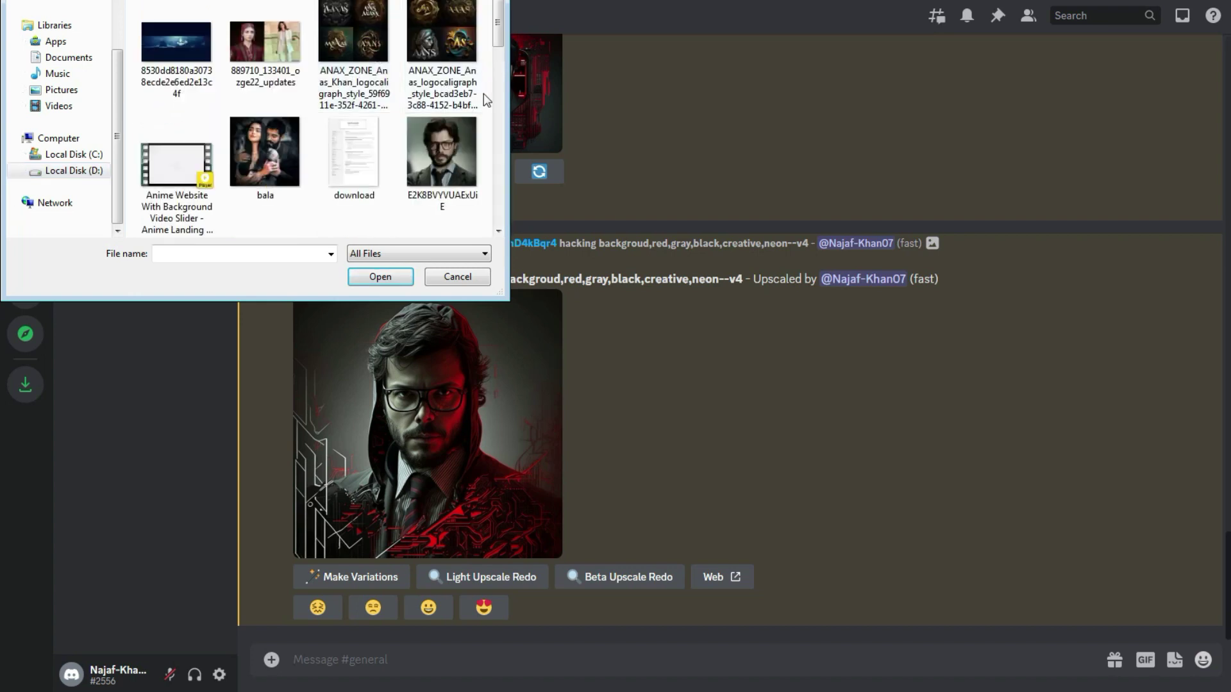
left_click(442, 151)
left_click(380, 276)
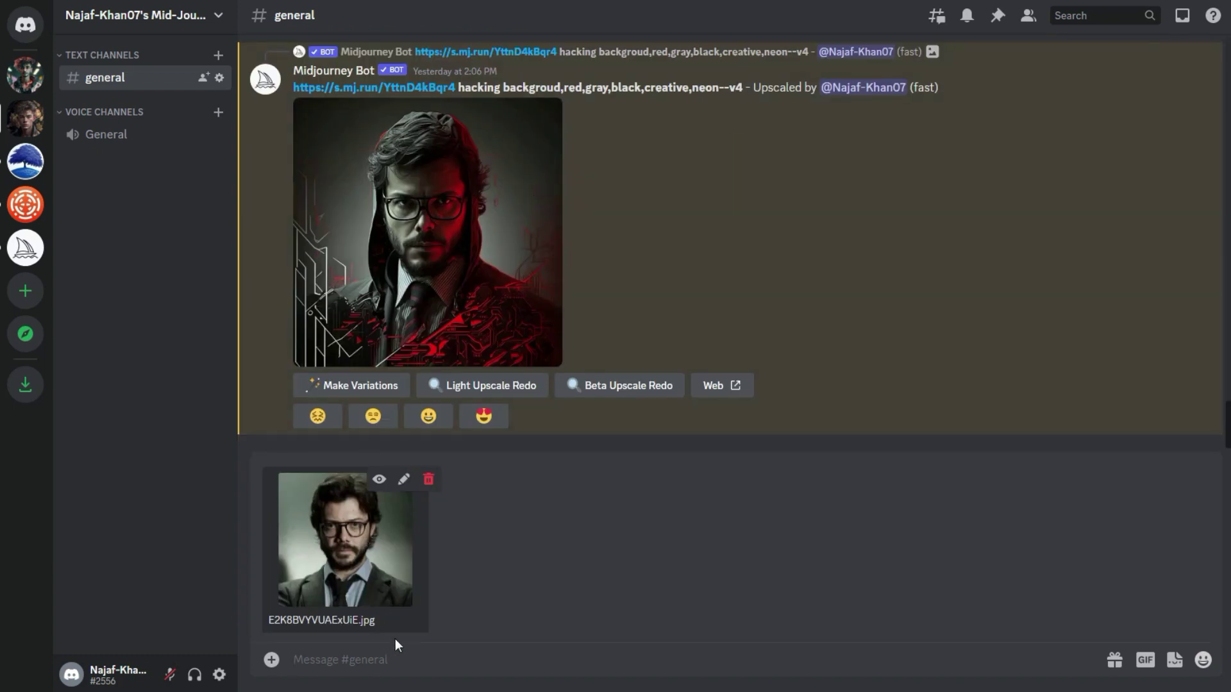
key("Return")
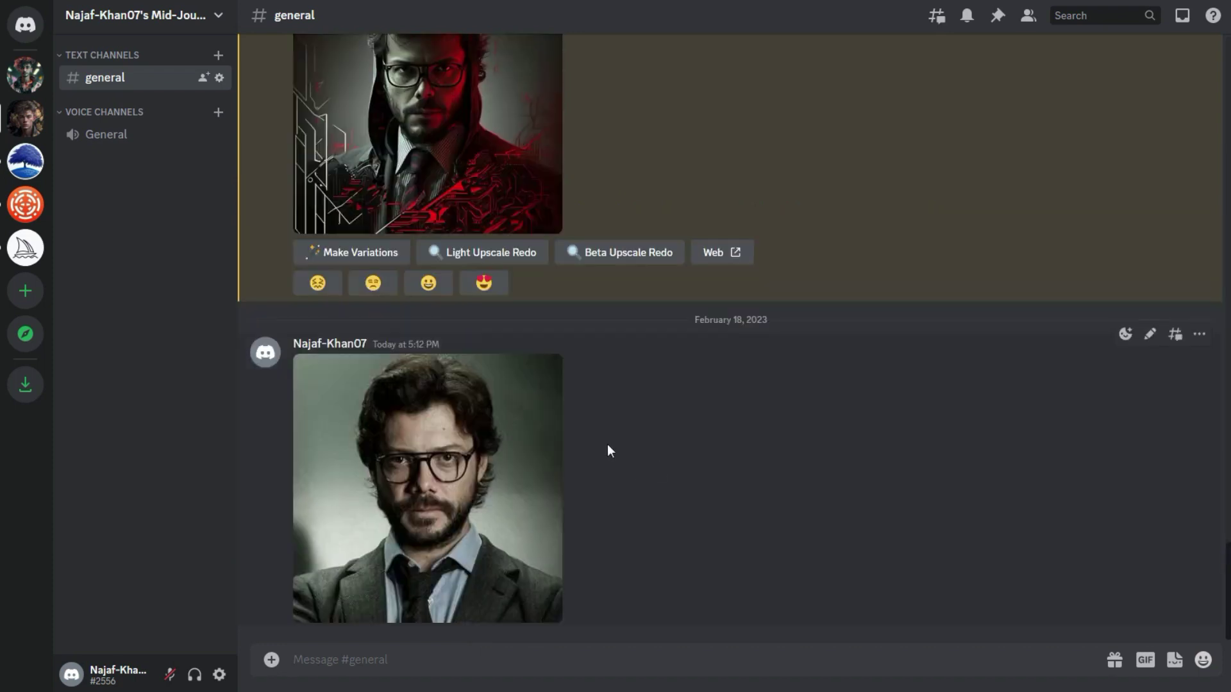
- Copy the posted portrait's image address from its enlarged view
left_click(494, 558)
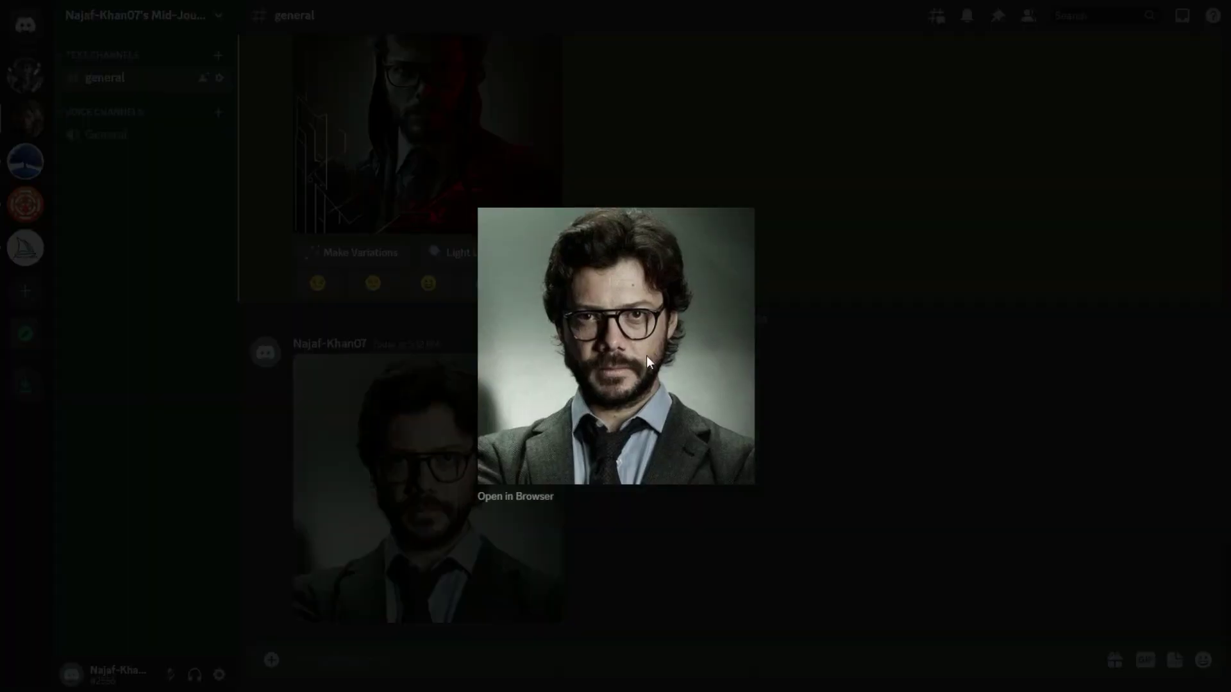
right_click(638, 335)
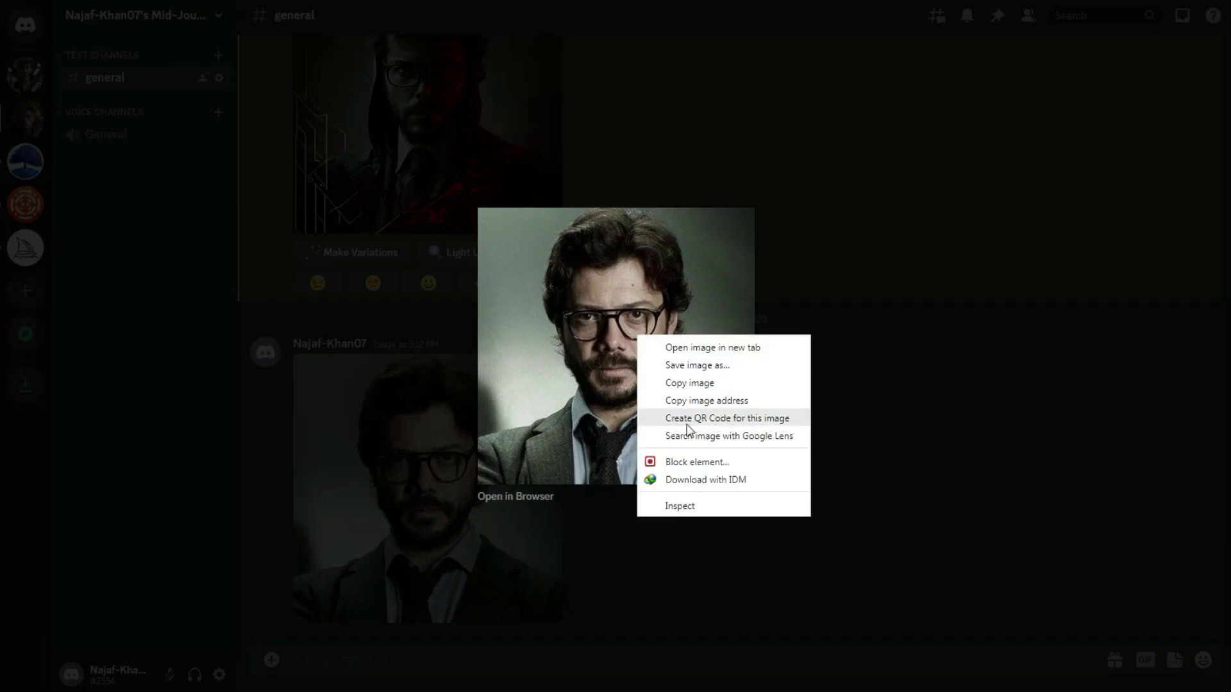
left_click(714, 400)
left_click(623, 533)
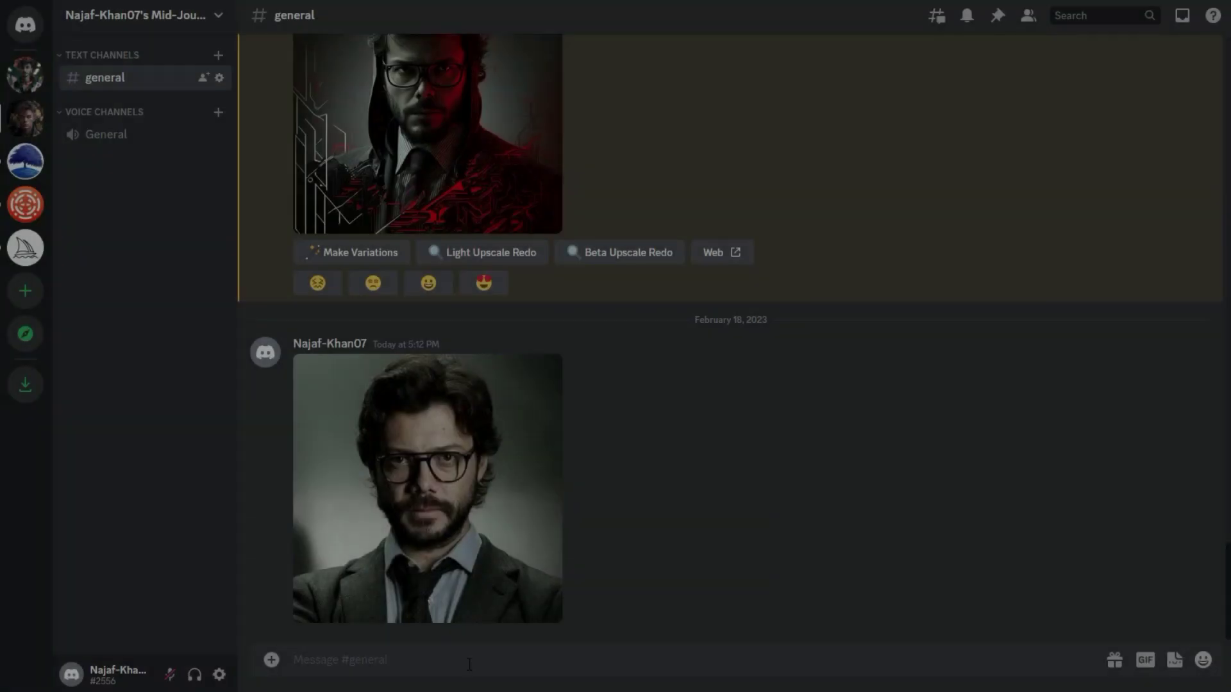
left_click(469, 661)
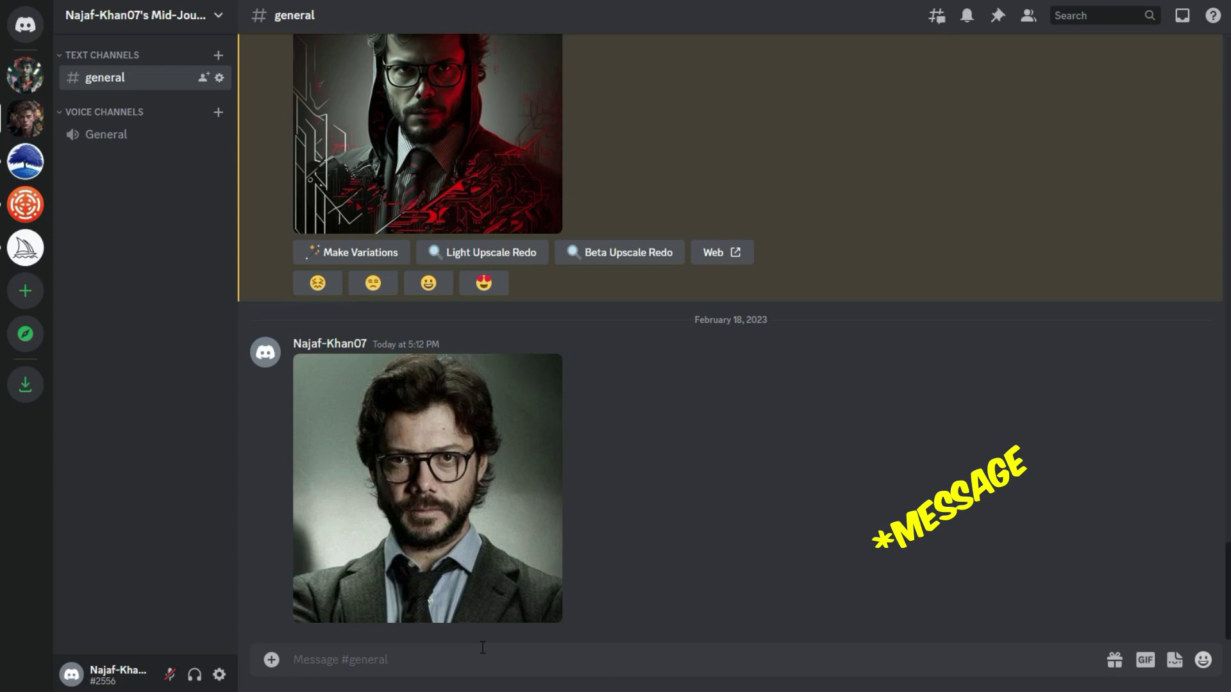
- Send /imagine with the photo link plus 'hacking background, red, gray, colorize, creative --v4'
type("/")
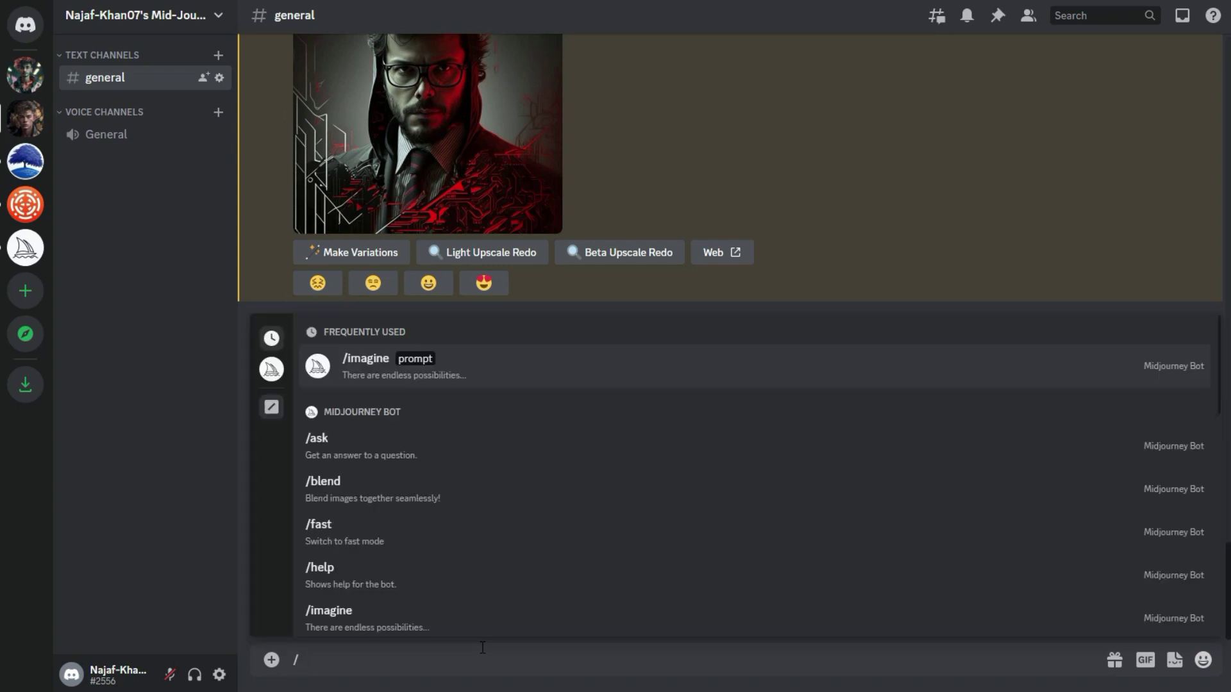
type("ima")
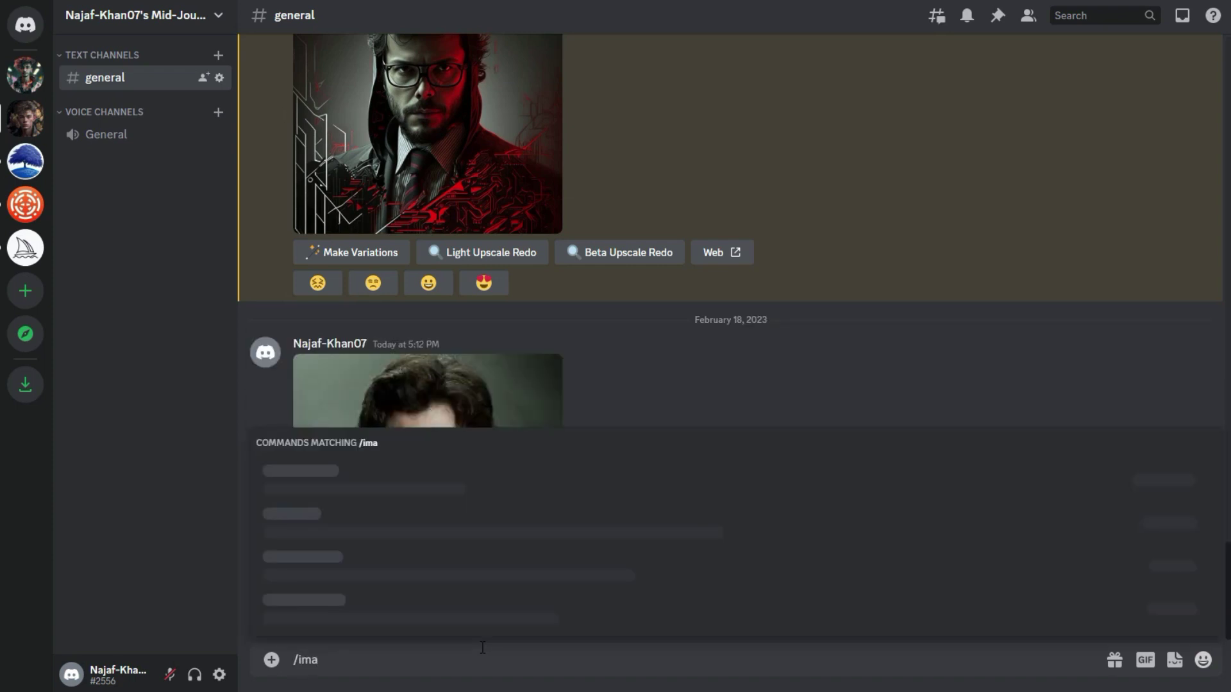
key("Tab")
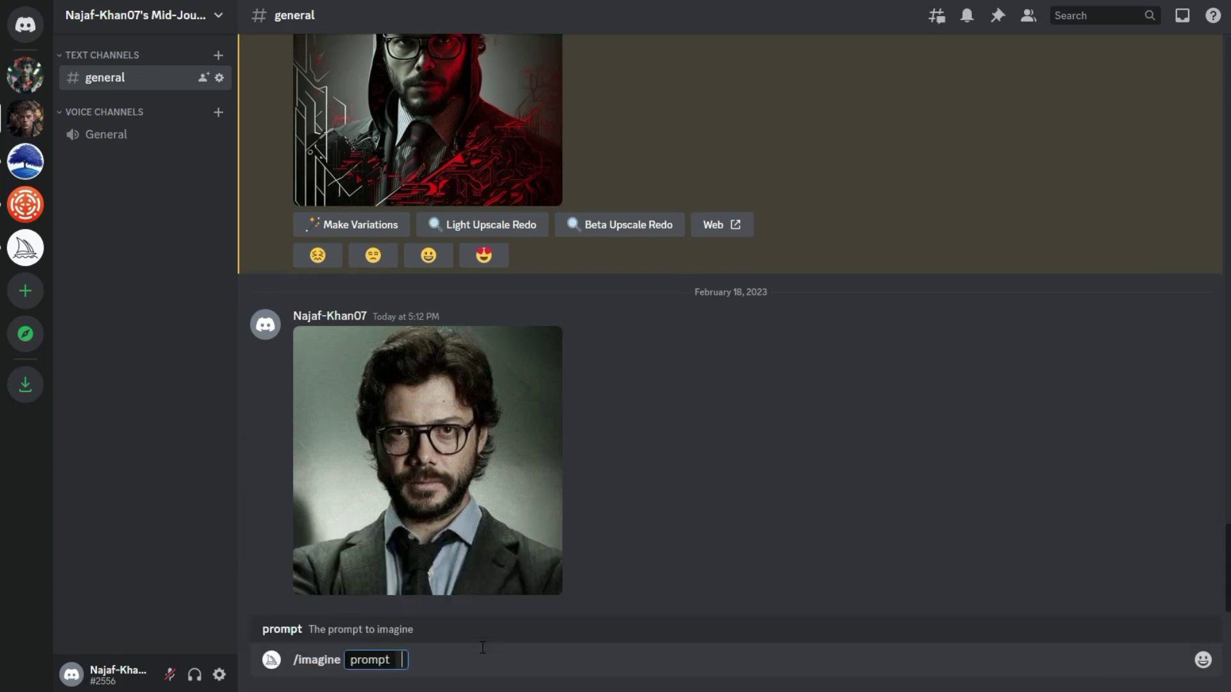
key("ctrl+v")
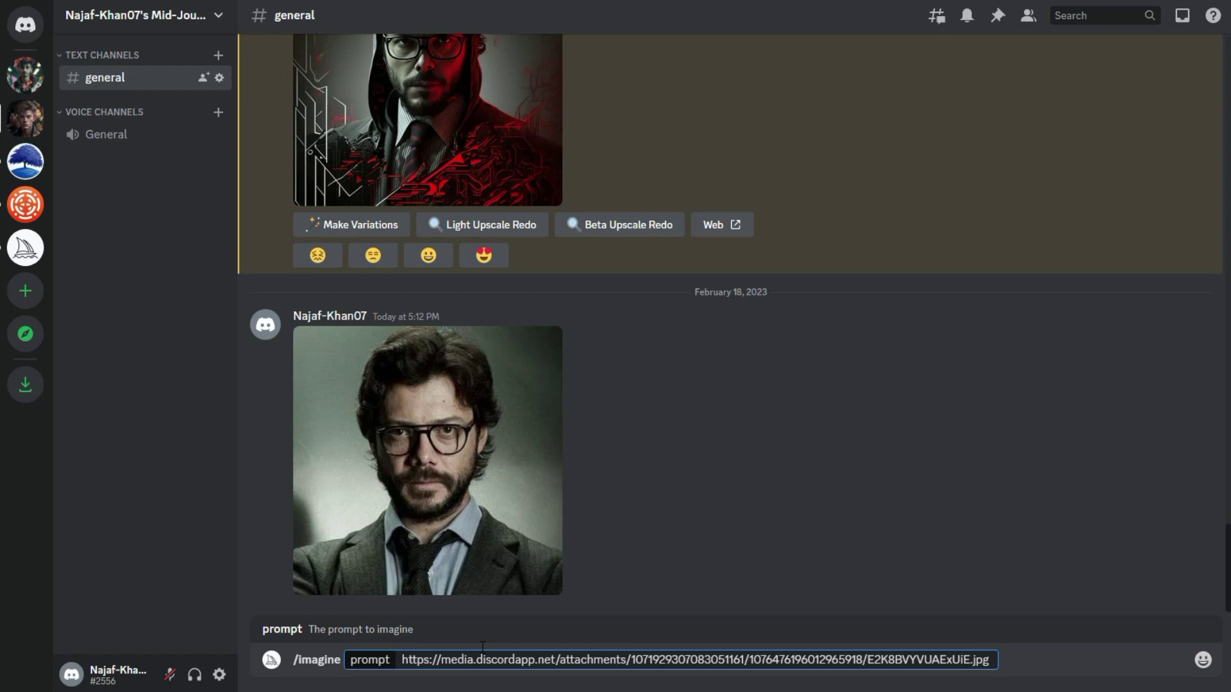
type("hac")
type("king ")
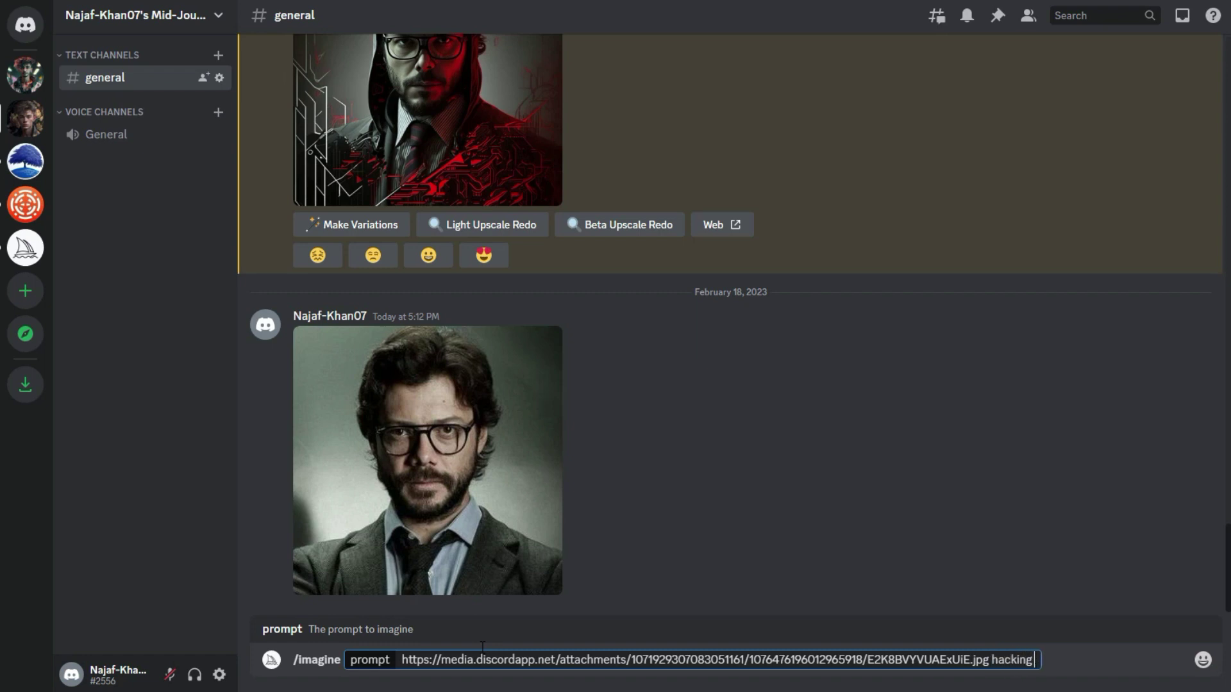
type("bag")
key("BackSpace")
type("ck")
type("groun")
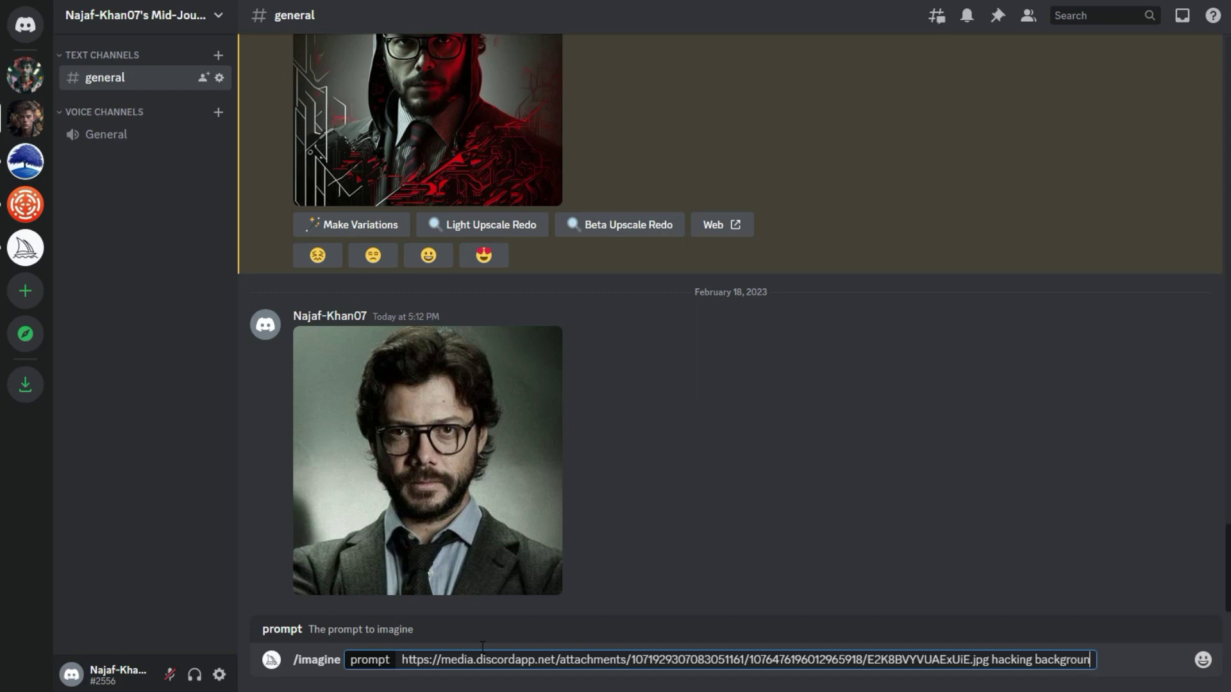
type("g,")
type("re")
type("d,")
type("gray")
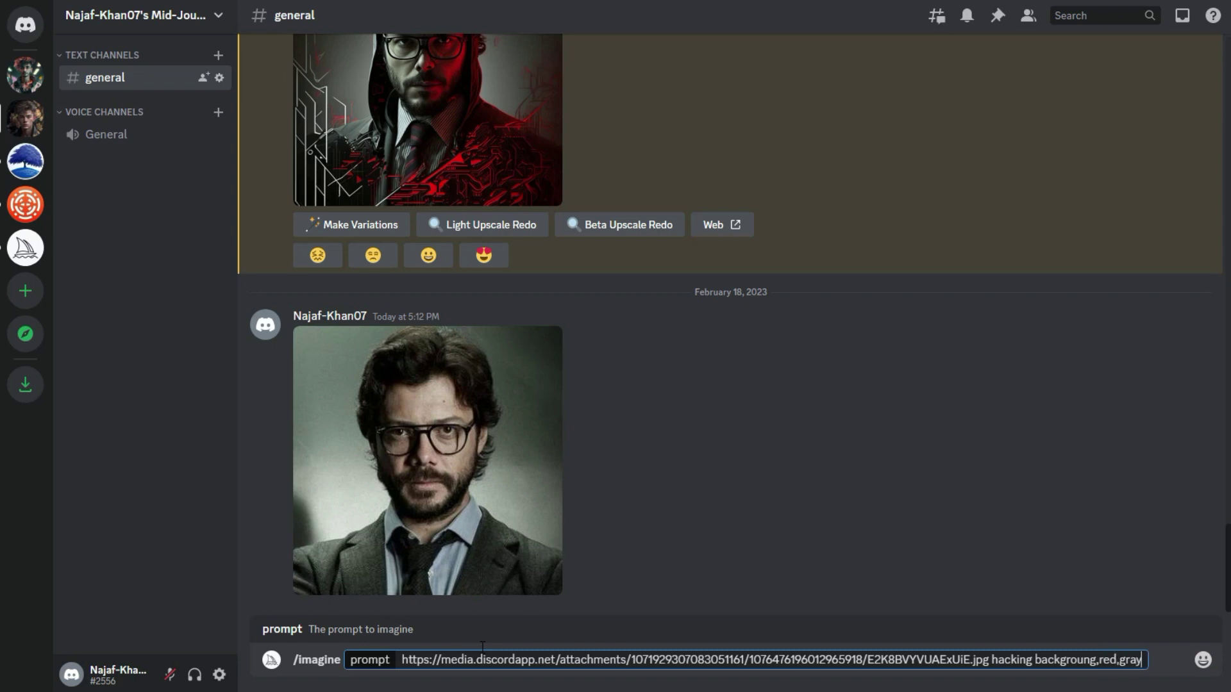
type(",c")
type("reati")
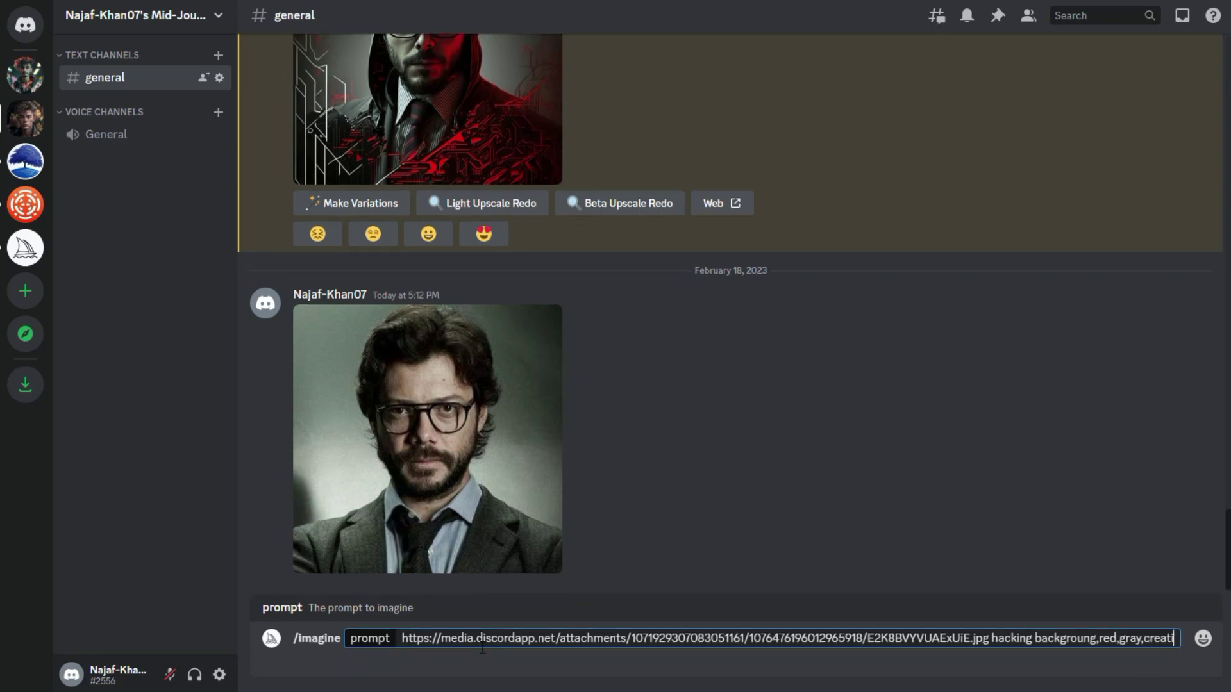
type("ve")
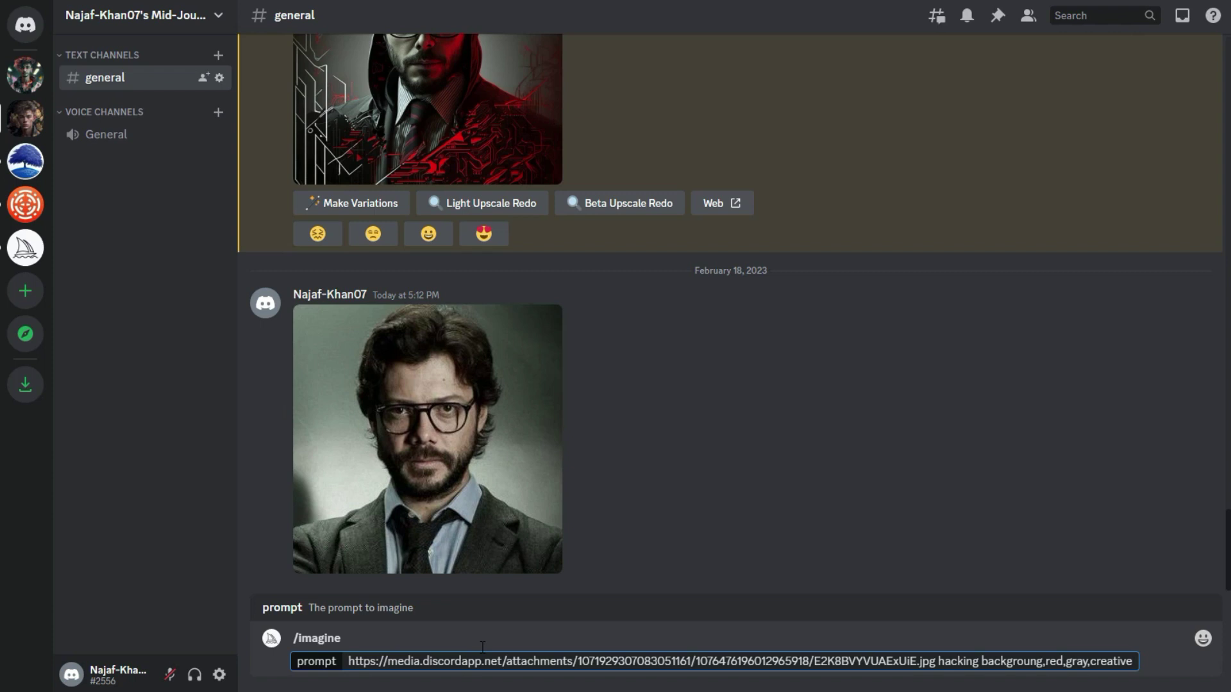
type("--")
type("v")
type("4")
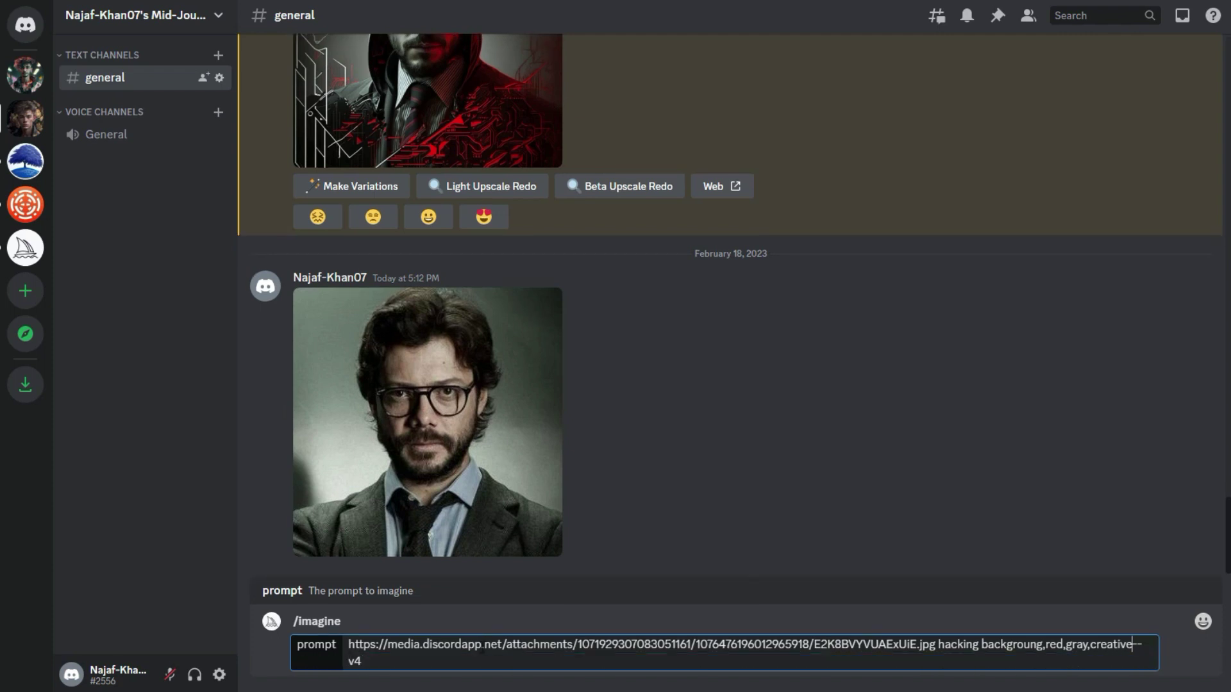
key("Left")
key("Left")
key("Left")
key("Left")
key("Left")
type("colo")
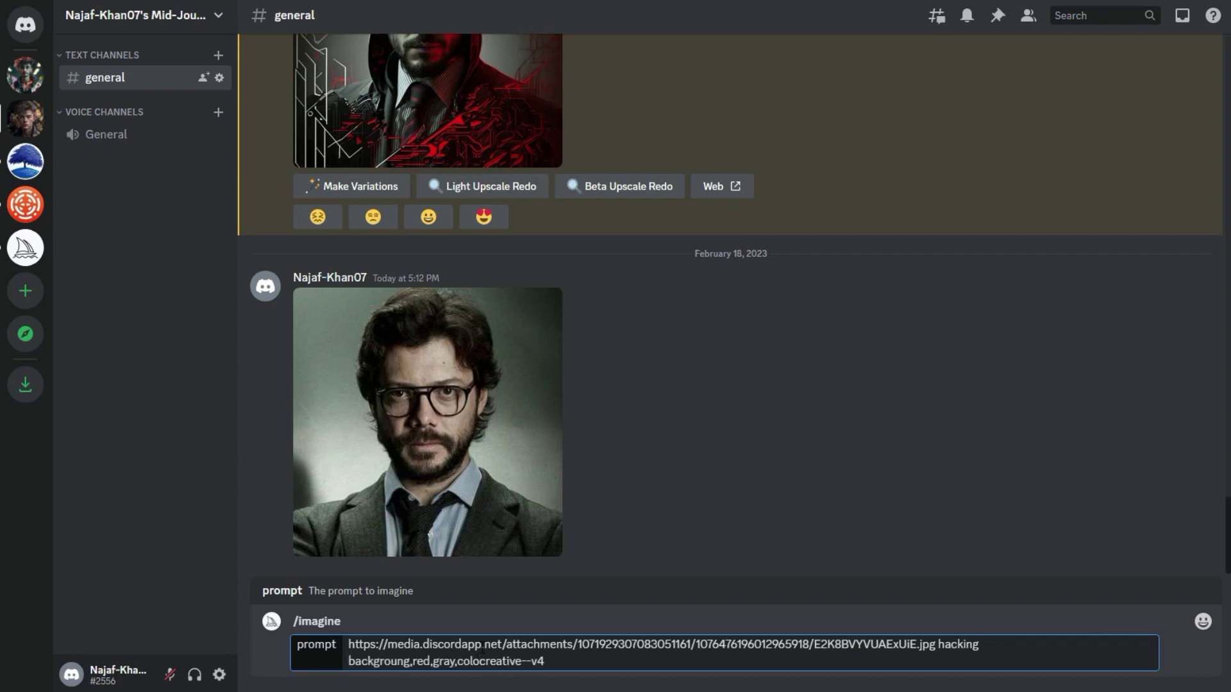
type("rize")
type(",")
key("Return")
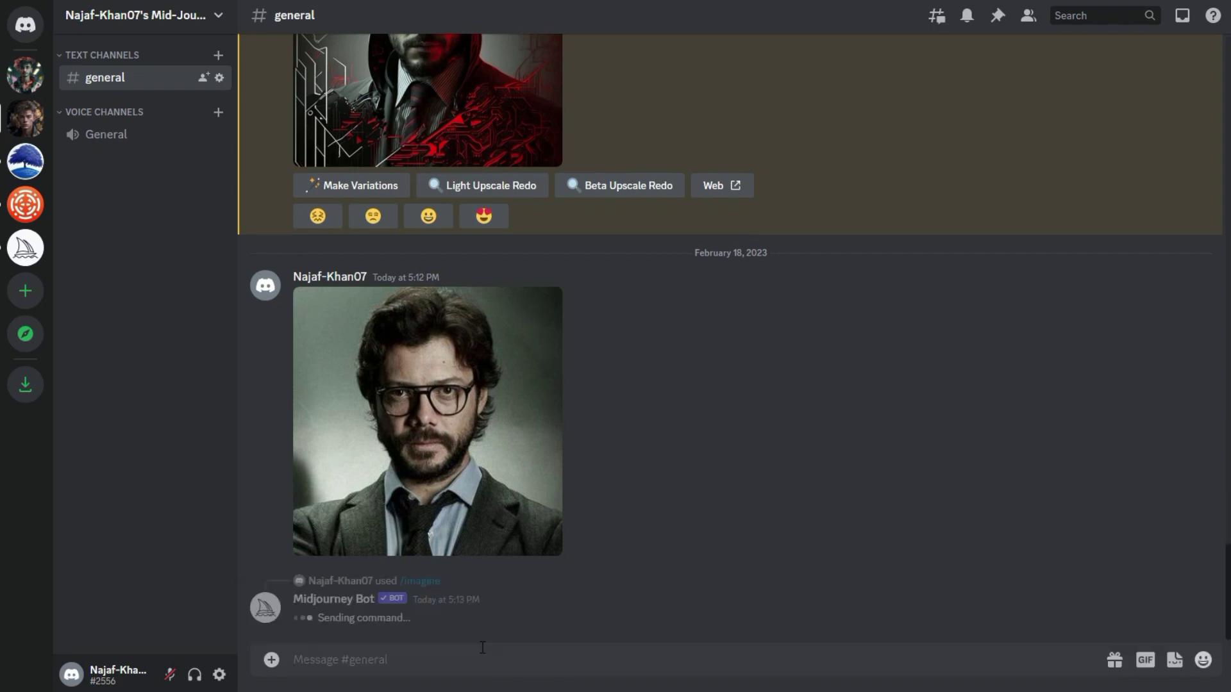
mouse_move(731, 384)
mouse_move(673, 414)
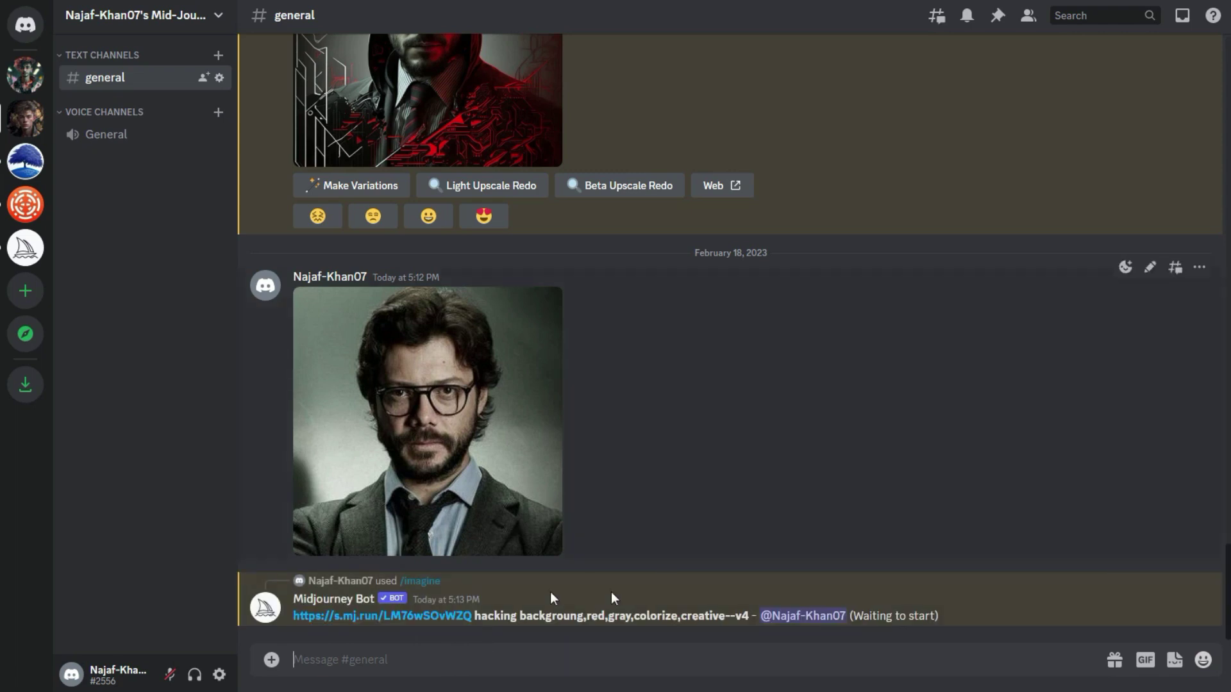
- Confirm the job shows 'Waiting to start' and switch to a new browser tab
left_click(853, 616)
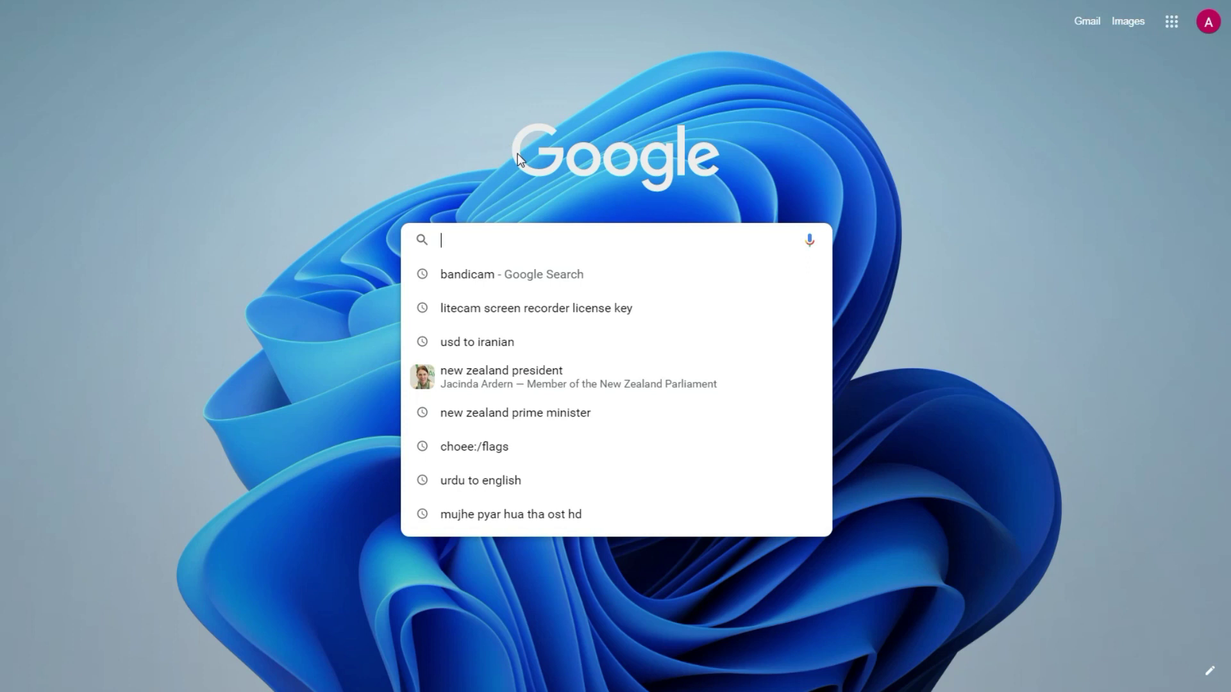
- Search Google Images for 'donald trump' and copy the Wikipedia photo's image address
type("dona")
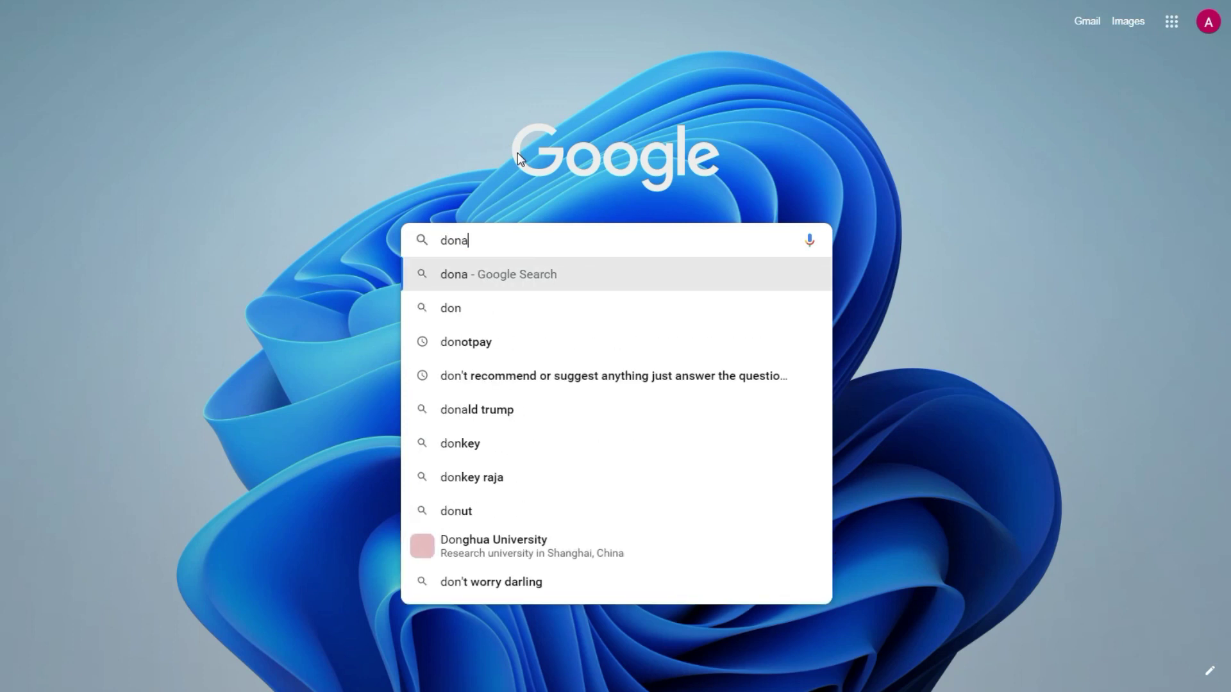
type("l")
left_click(492, 277)
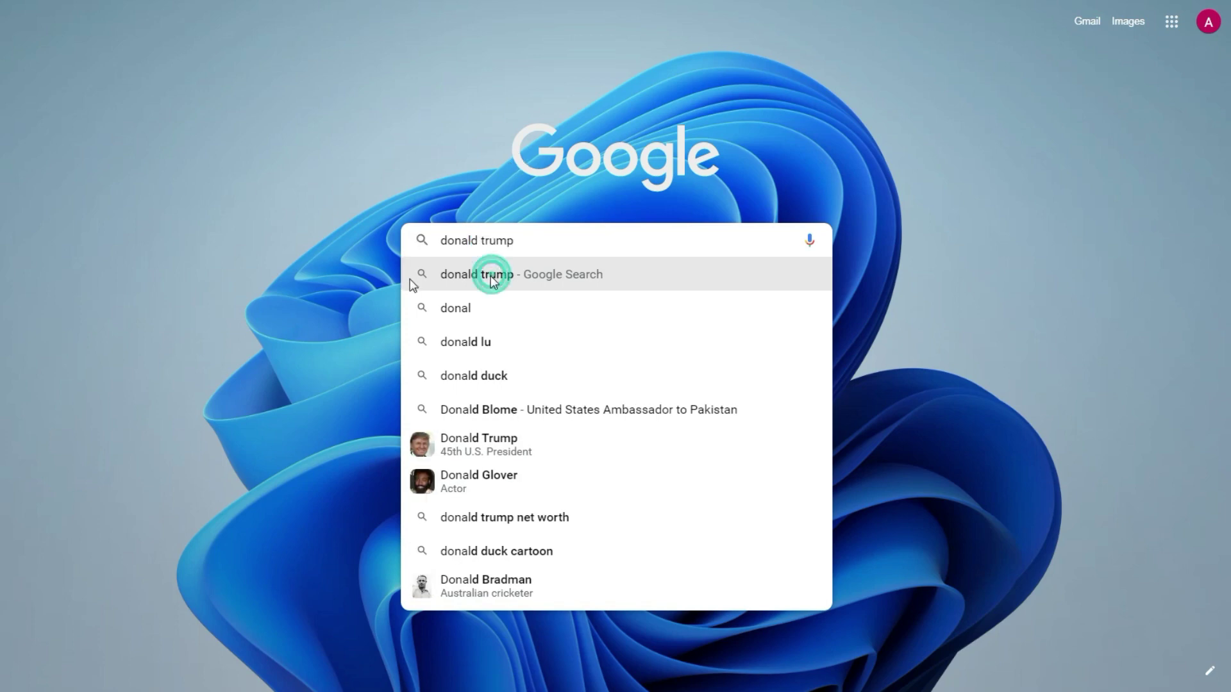
left_click(279, 84)
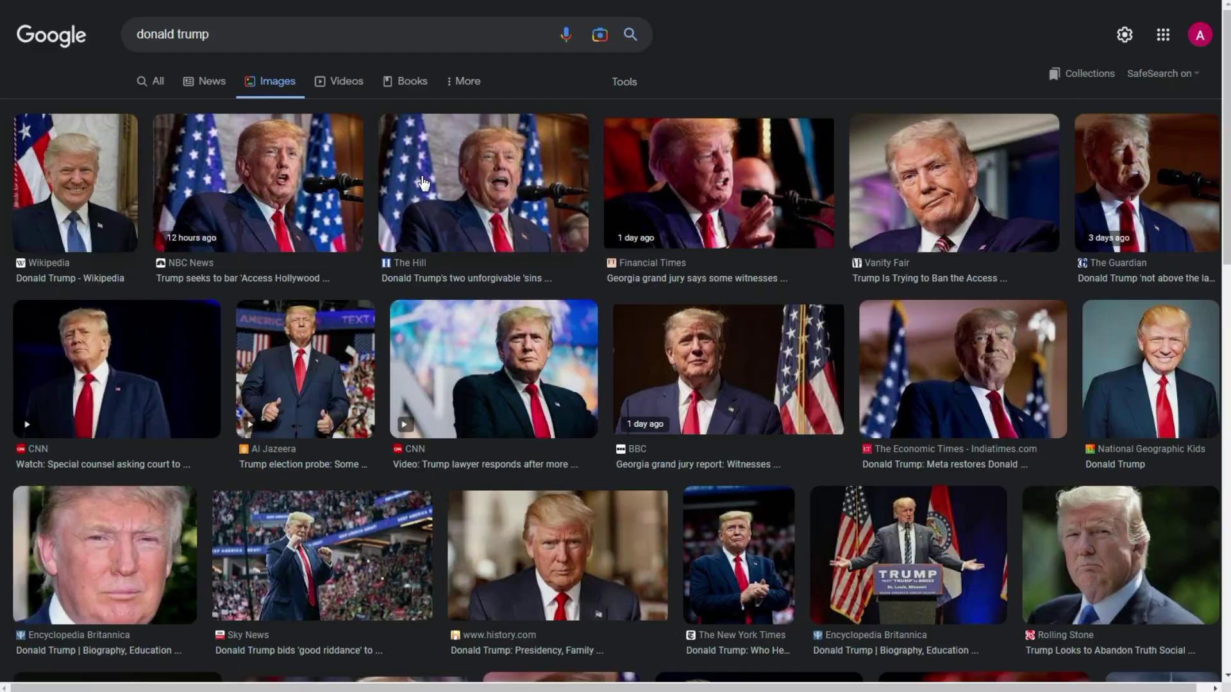
left_click(75, 183)
right_click(948, 280)
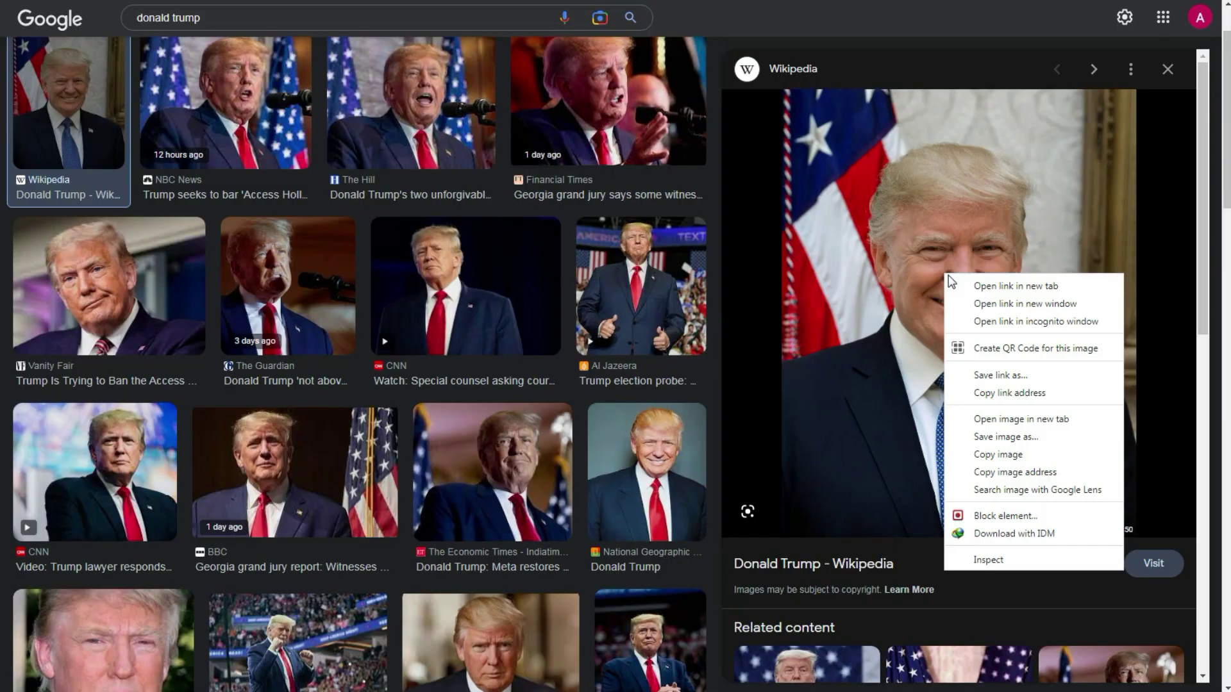
left_click(1043, 475)
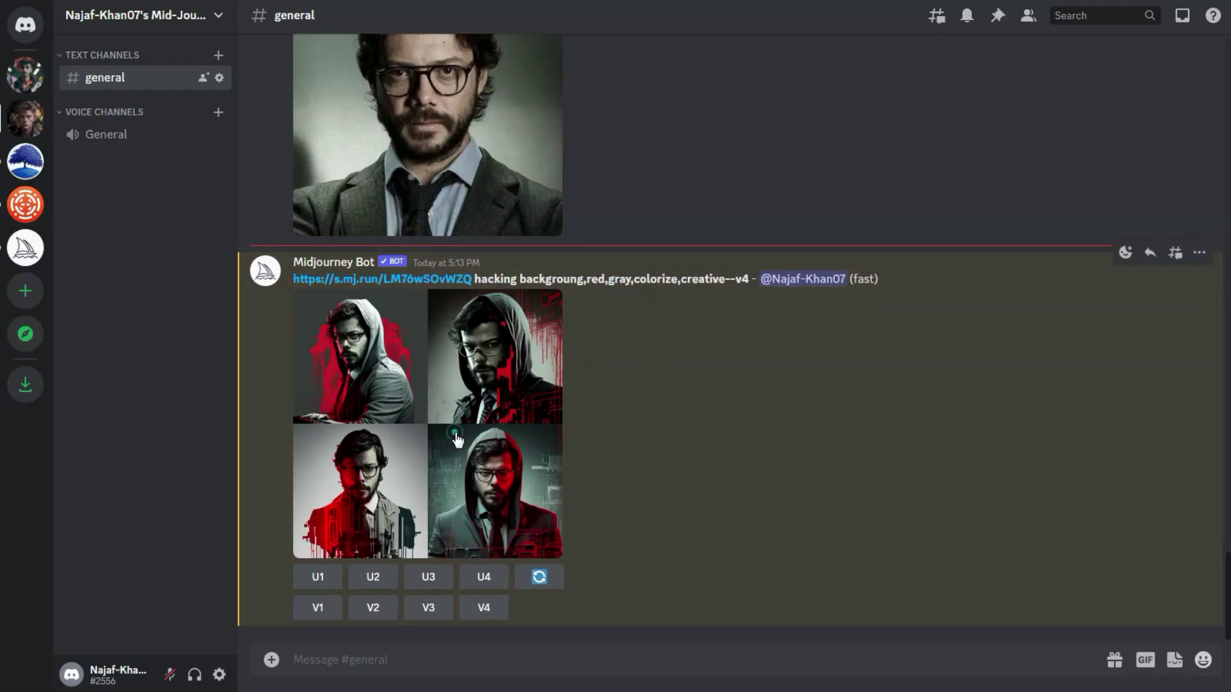
- Preview the four-image hacker grid, then upscale the bottom-right image with U4
left_click(455, 432)
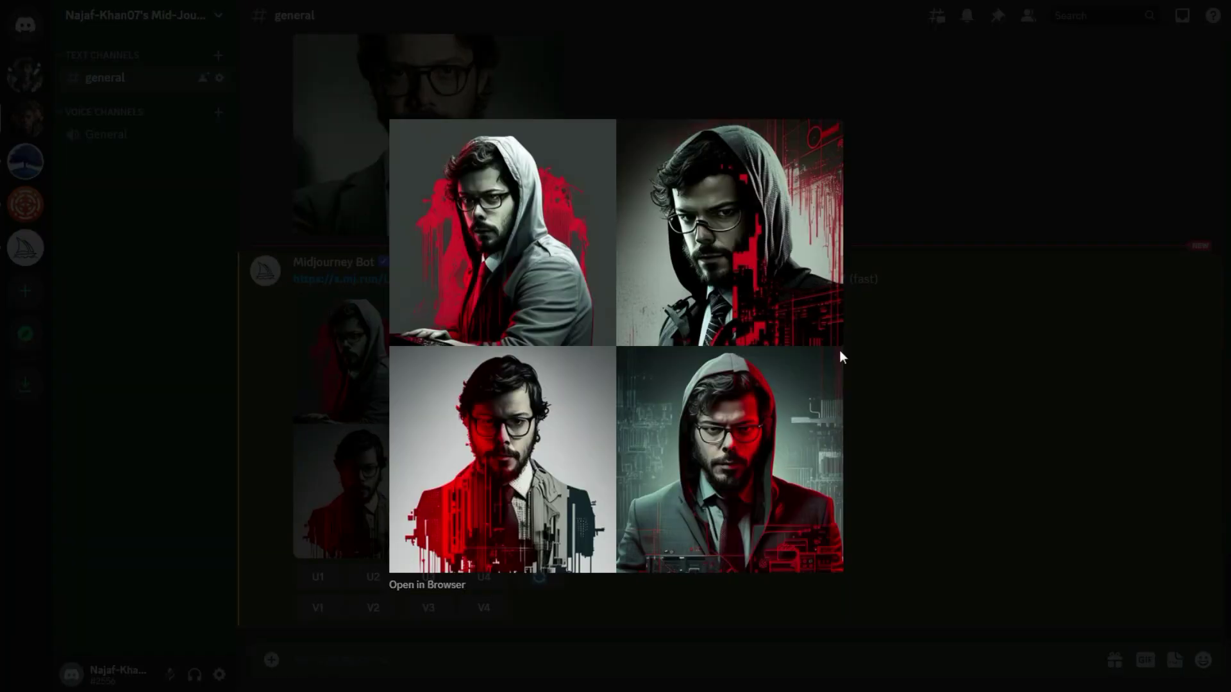
left_click(914, 320)
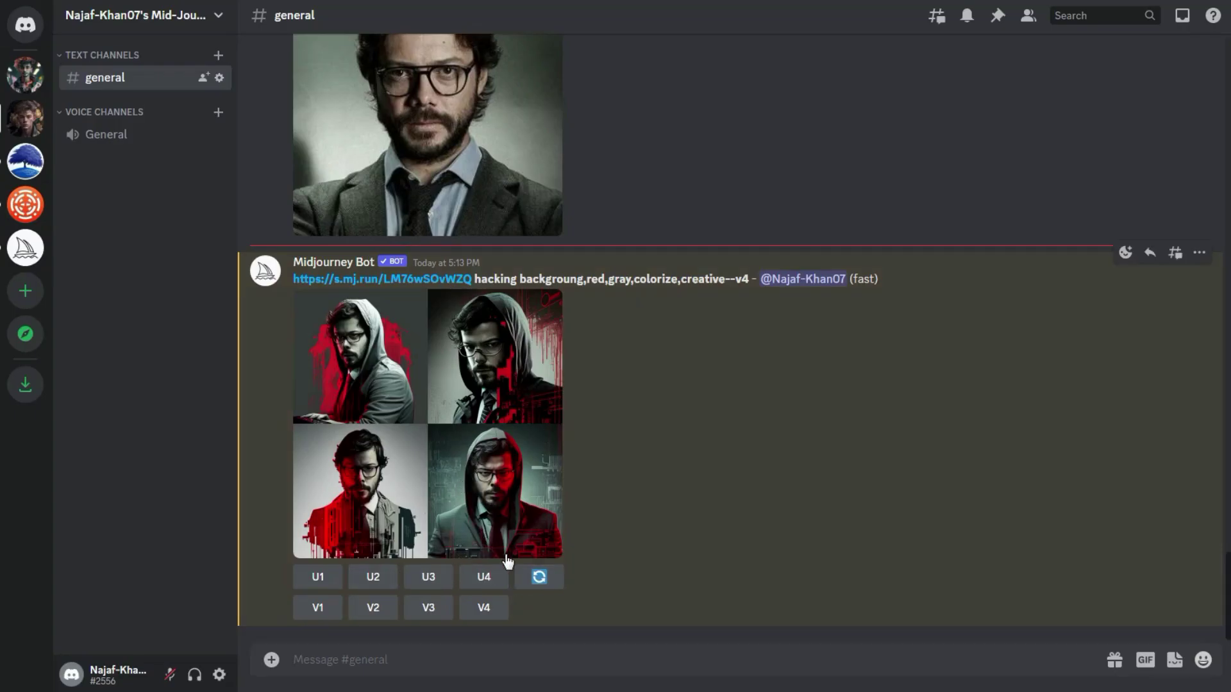
left_click(488, 580)
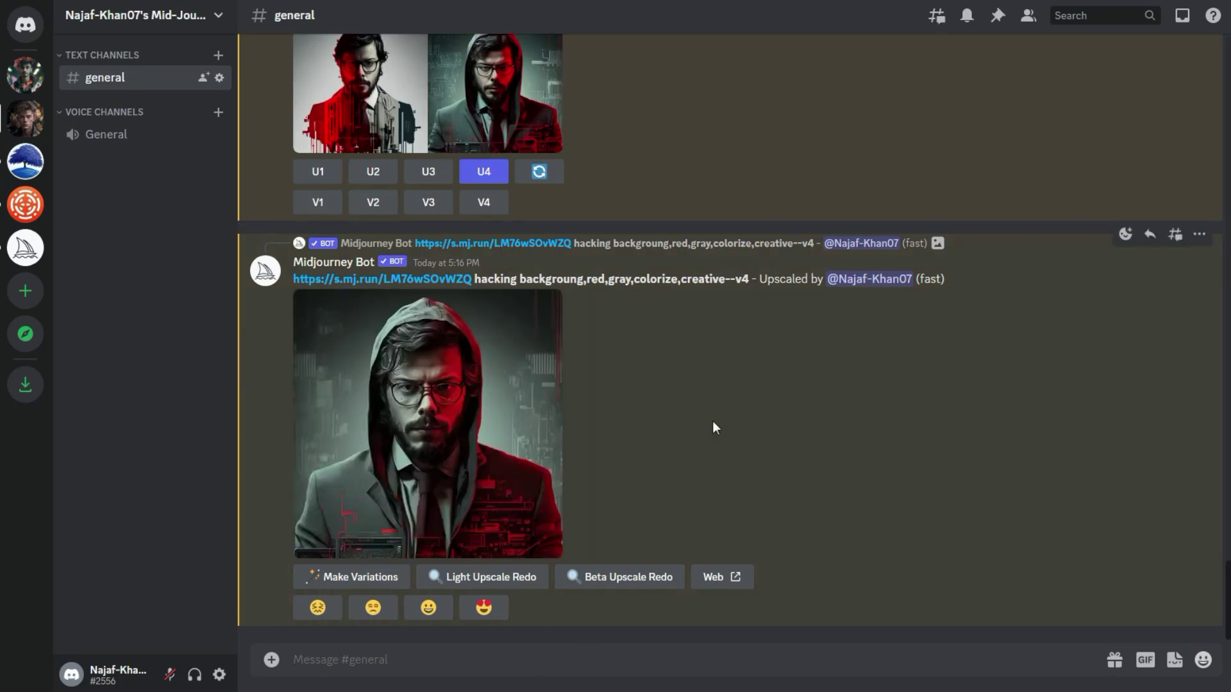
- Save the upscaled hooded-hacker portrait as a PNG and close the image viewer
left_click(519, 409)
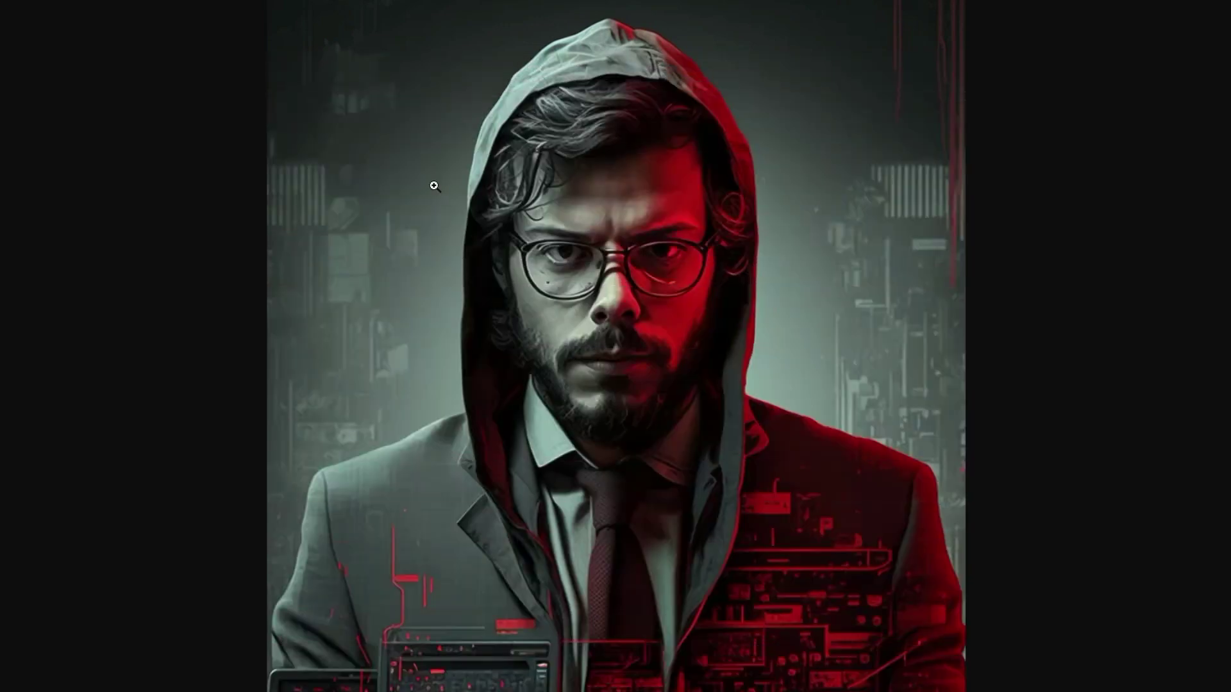
right_click(468, 232)
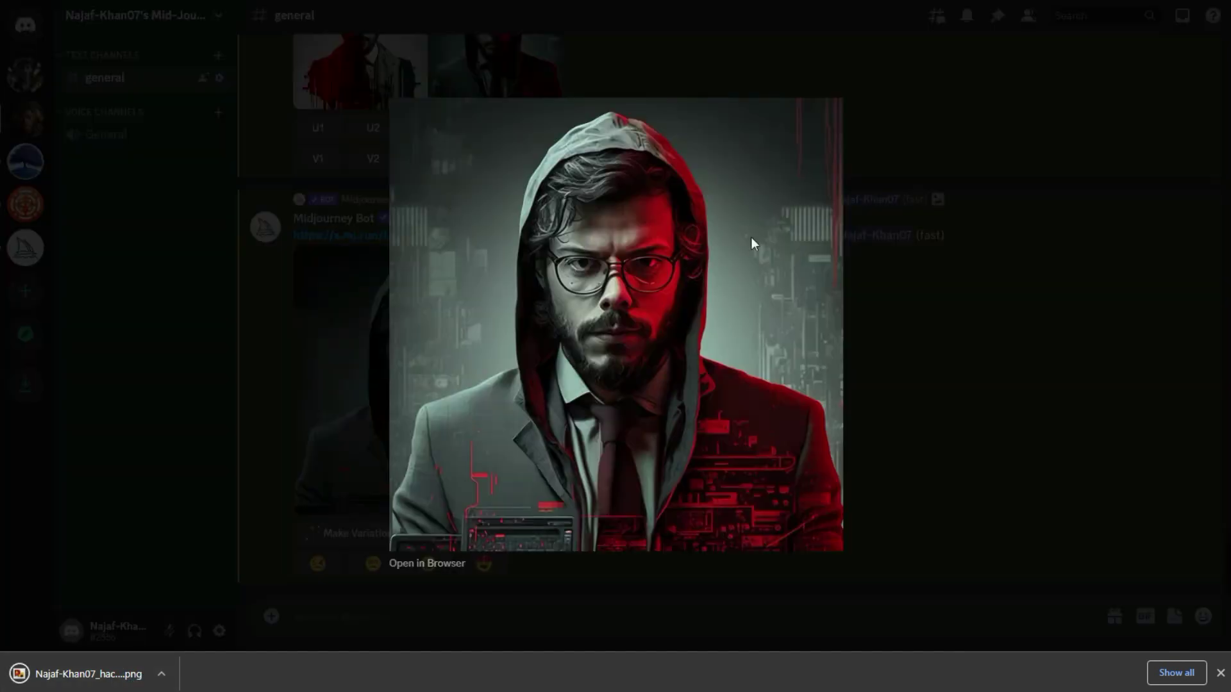
left_click(832, 242)
left_click(858, 241)
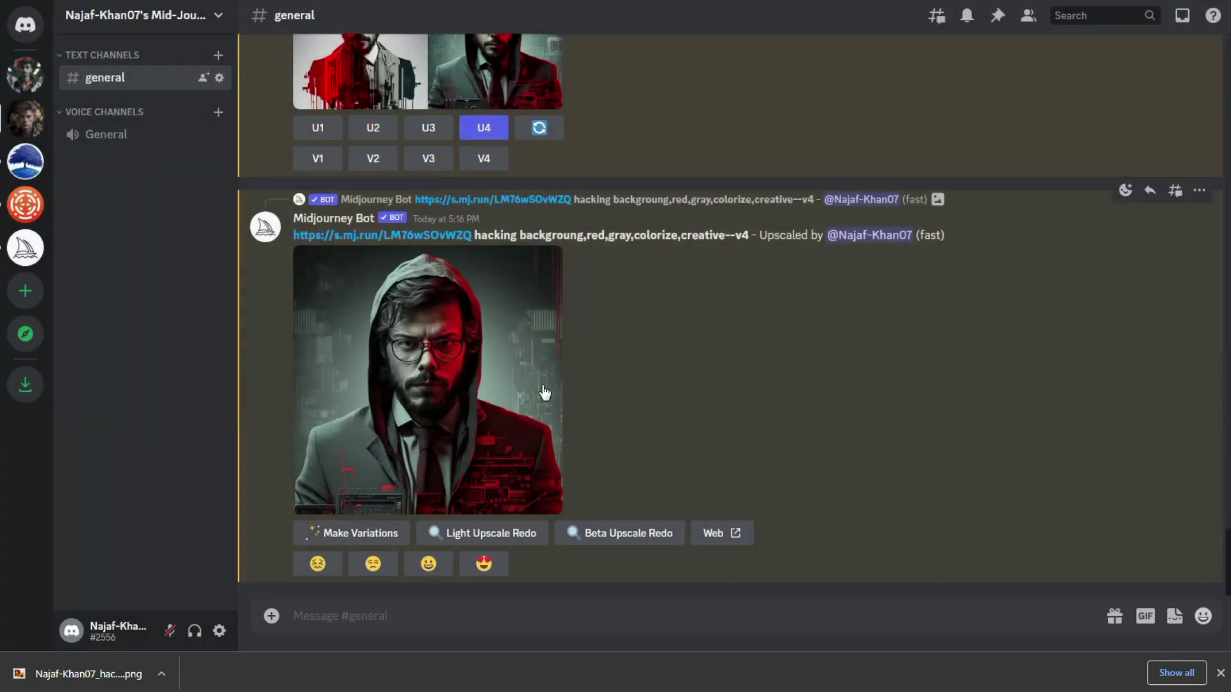
scroll(546, 384, "up", 3)
scroll(545, 378, "down", 4)
scroll(546, 362, "up", 2)
scroll(567, 362, "down", 2)
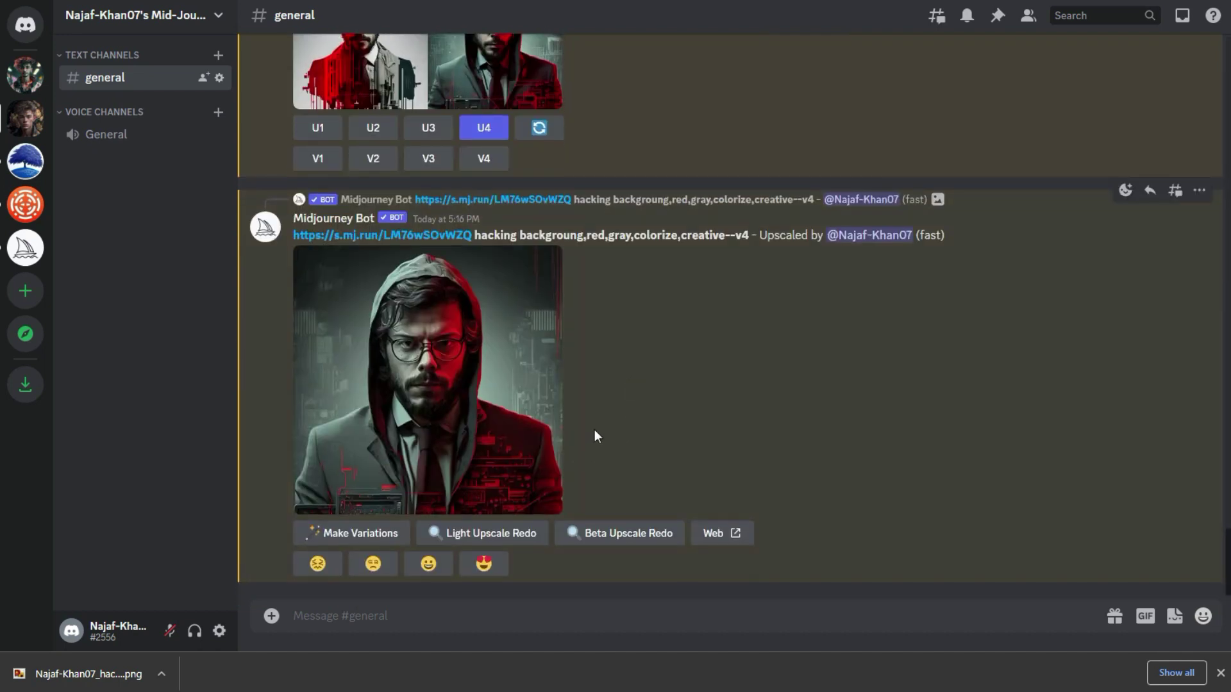